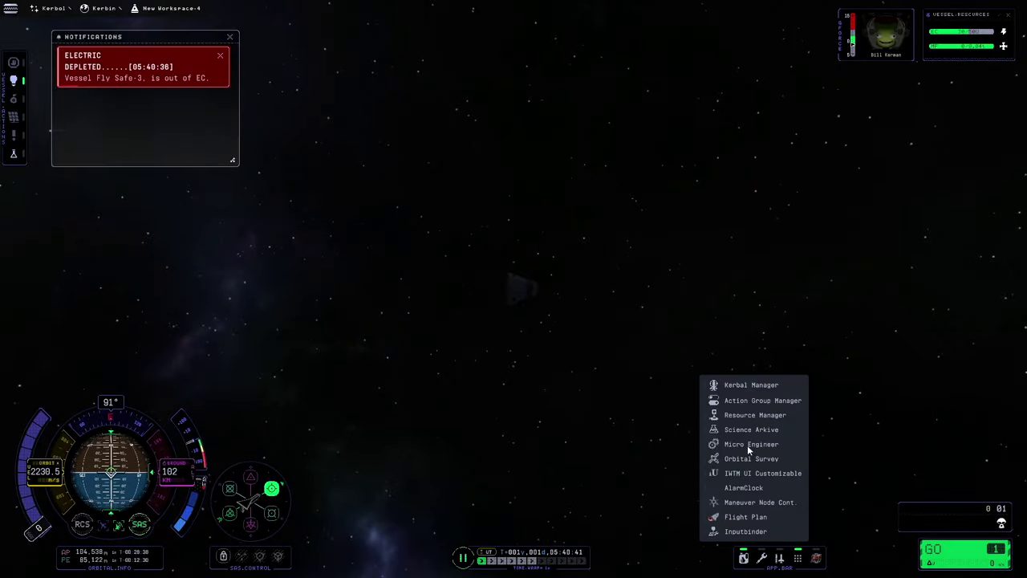
Open the IWTM UI Customizable window and page forward through the element groups to APP.BAR.
click(749, 474)
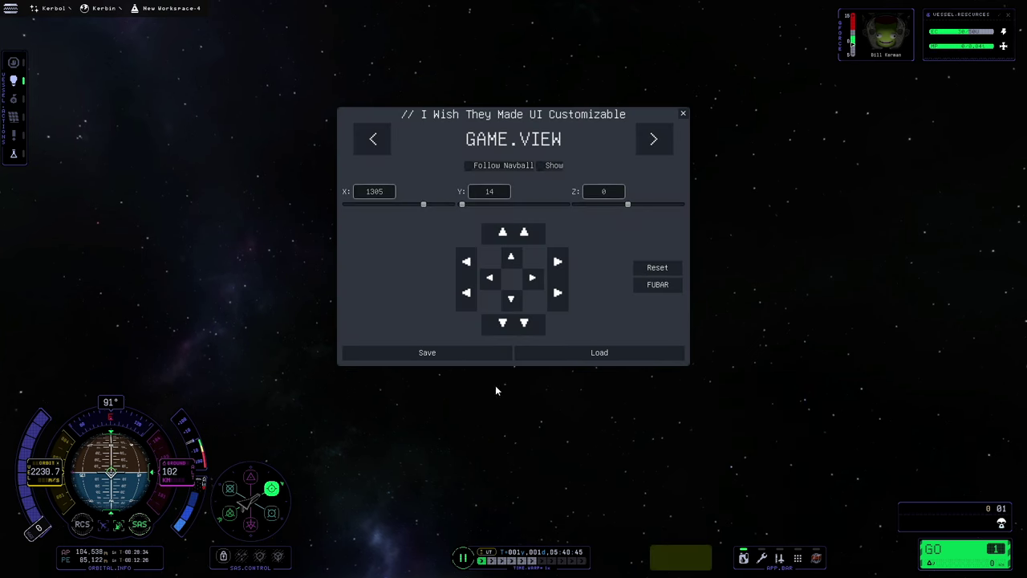
click(650, 141)
click(650, 141)
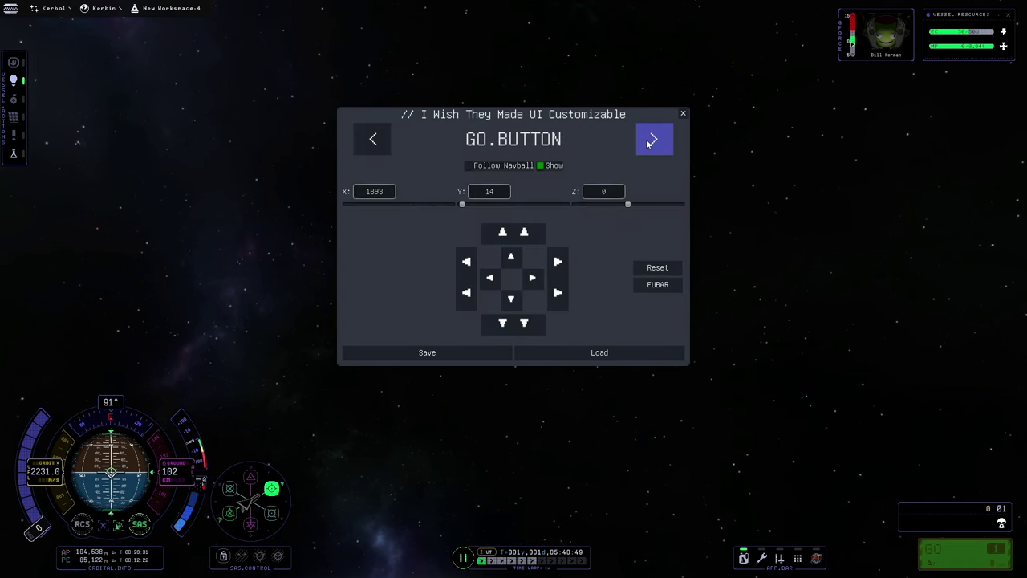
click(650, 141)
click(650, 141)
click(650, 142)
click(650, 141)
click(650, 141)
click(650, 141)
click(650, 141)
click(650, 141)
click(650, 141)
click(650, 141)
click(650, 142)
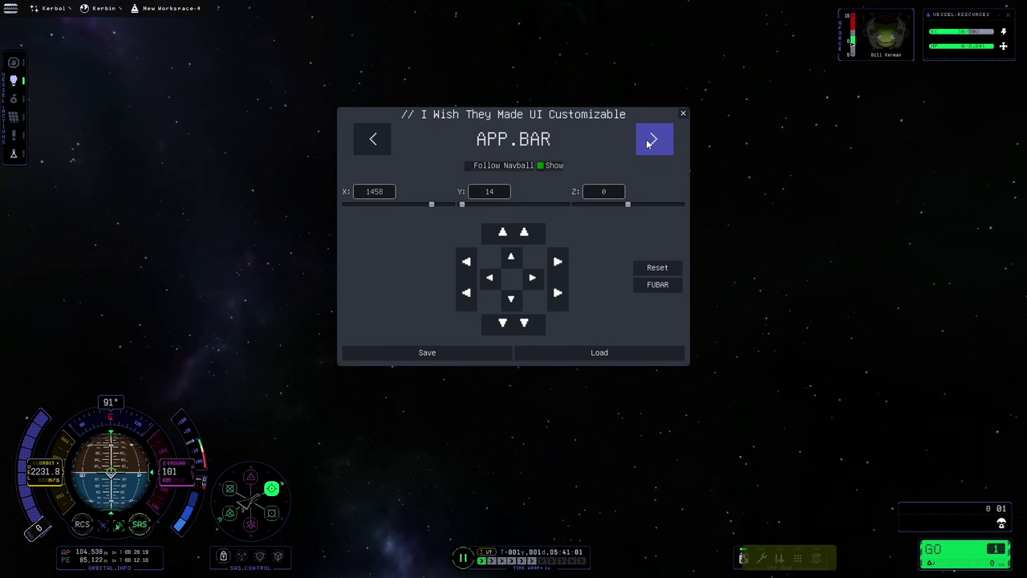
Page back past NAVBALL to the GAME.VIEW group and switch off its Show option.
click(372, 141)
click(372, 141)
click(373, 141)
click(373, 141)
click(655, 139)
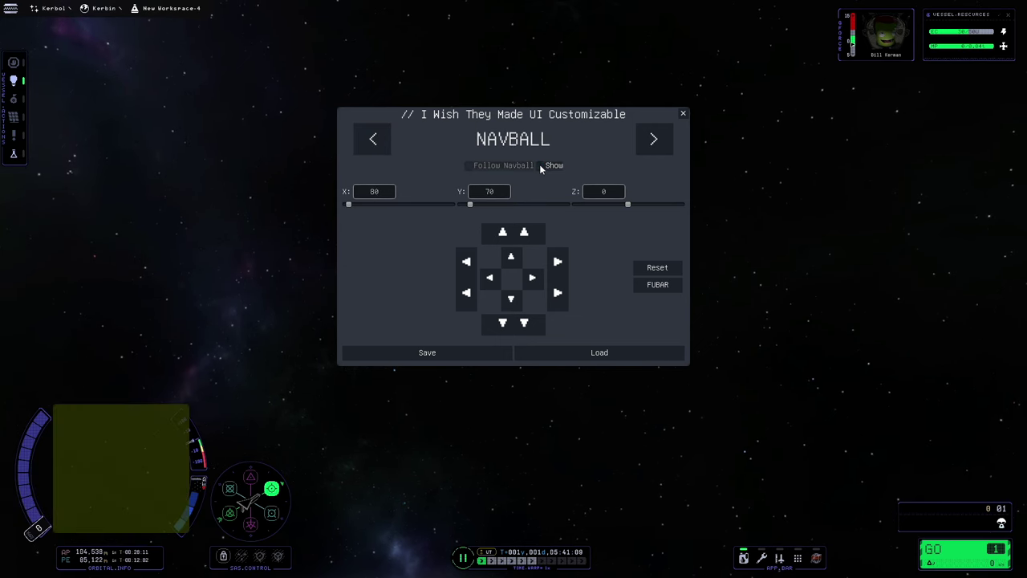
click(373, 142)
click(372, 141)
click(372, 141)
click(373, 141)
click(541, 165)
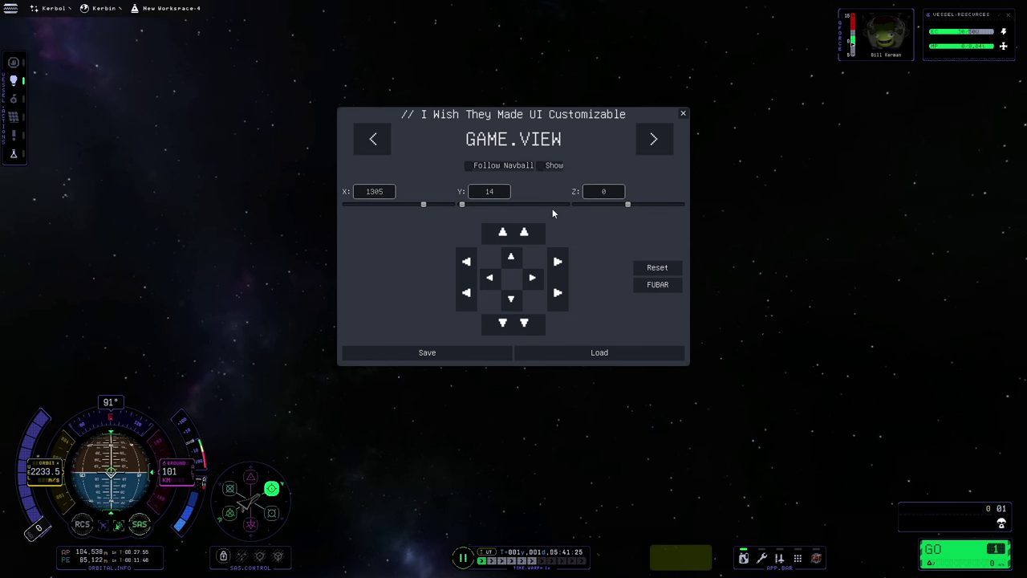
Reposition the NAVBALL with the X/Y sliders and arrow pad, then save the layout.
click(372, 139)
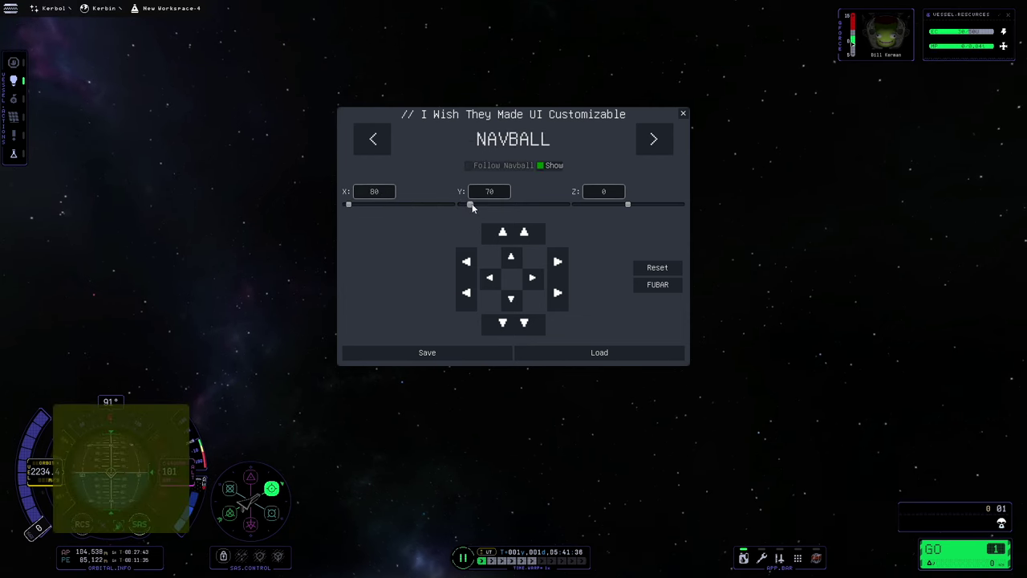
drag(472, 205, 502, 205)
drag(349, 206, 363, 205)
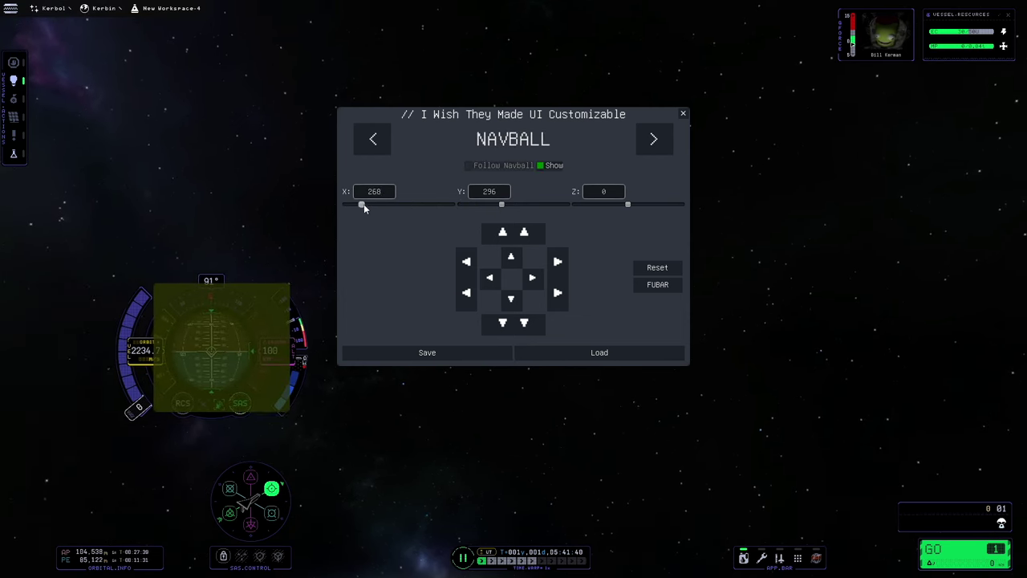
click(511, 299)
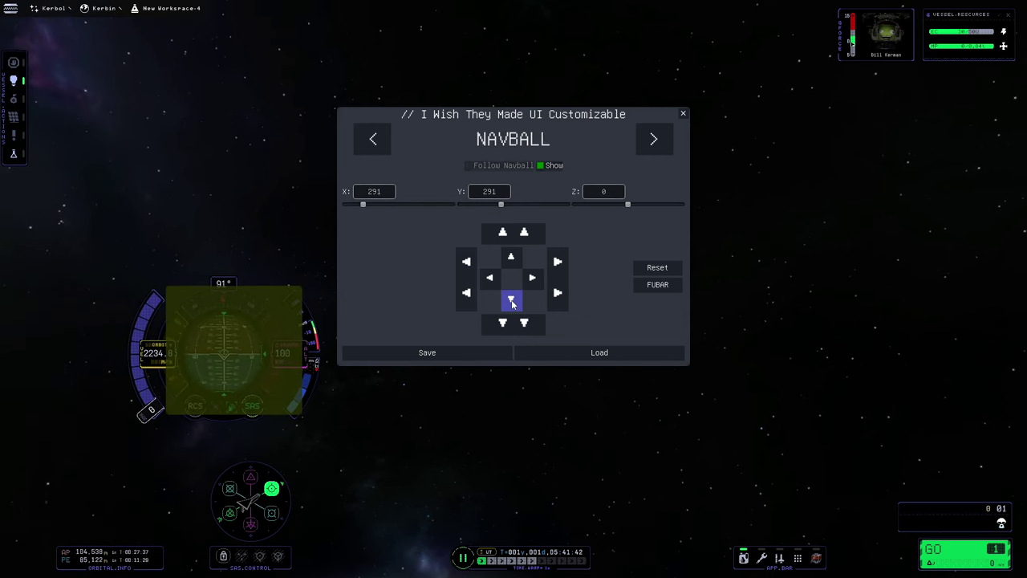
click(467, 280)
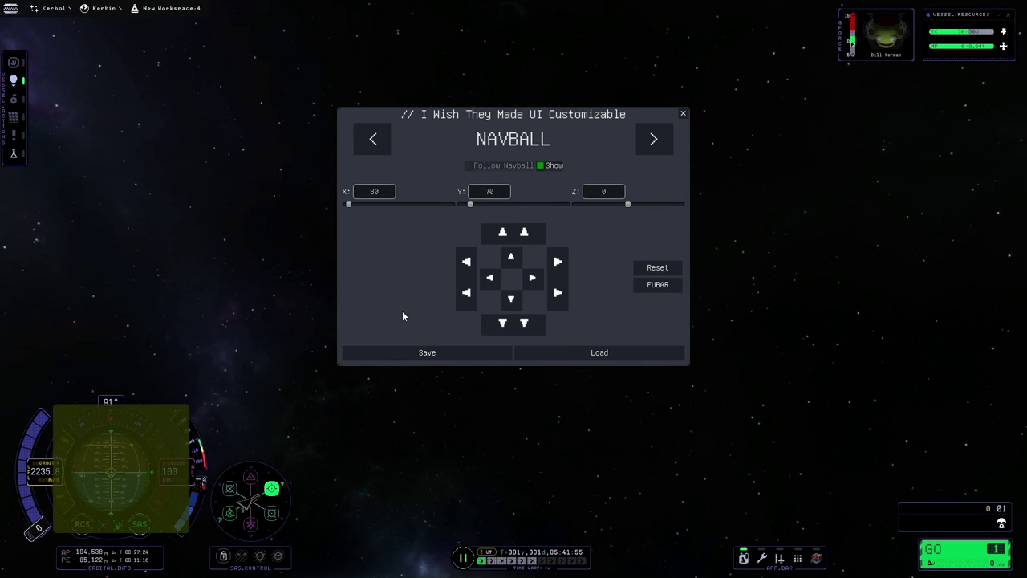
drag(470, 206, 525, 206)
click(426, 353)
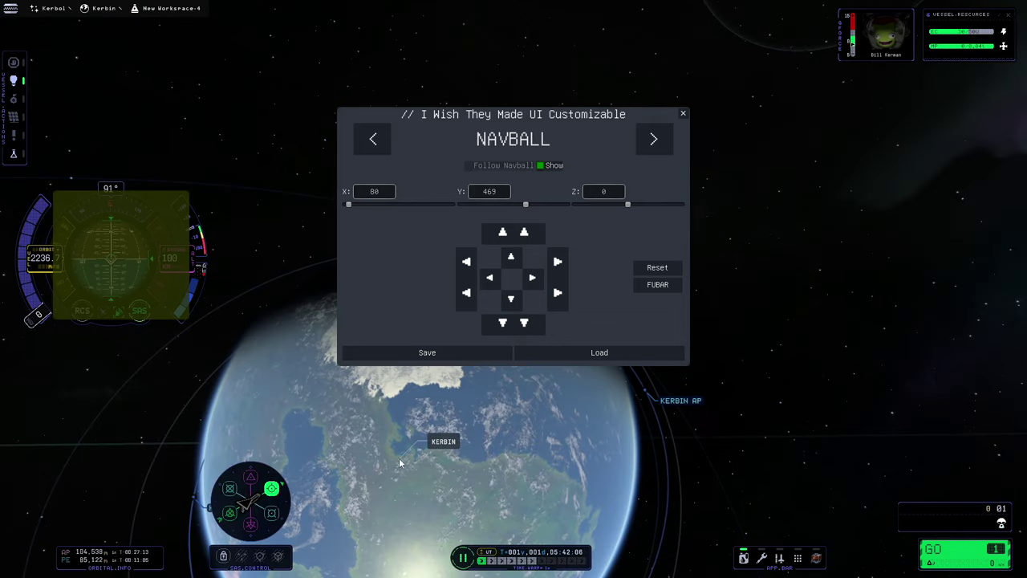
Set the navball's Y position to 70, save, then change its Z depth.
click(488, 195)
double_click(488, 196)
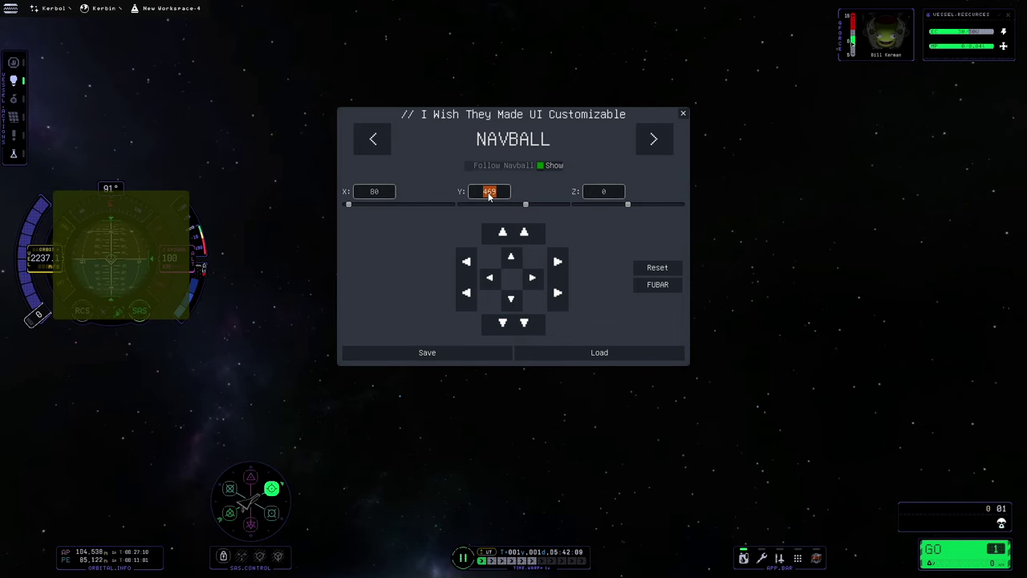
text(70)
click(464, 354)
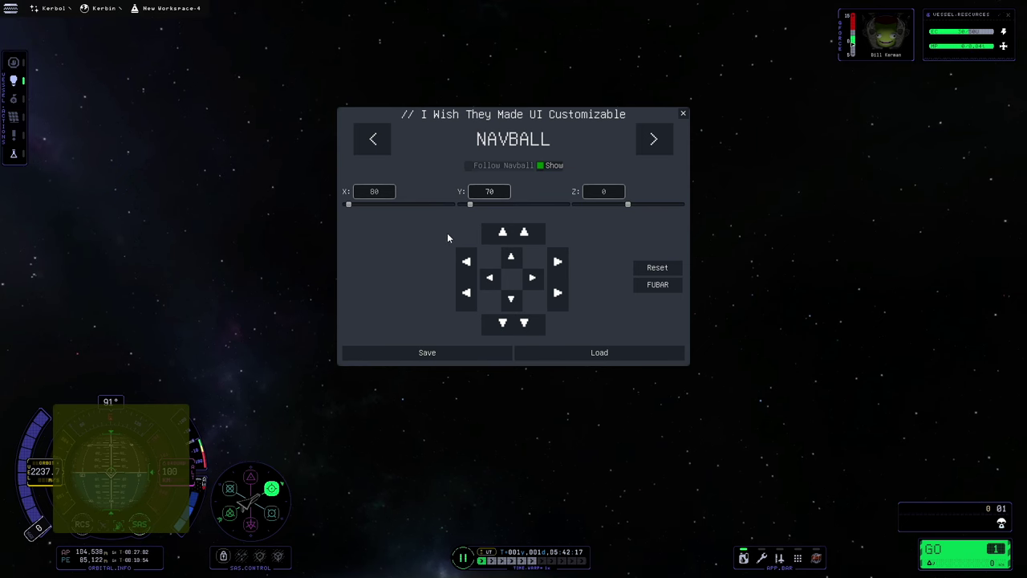
mouse_move(643, 207)
mouse_down()
mouse_move(616, 210)
mouse_move(640, 217)
mouse_up()
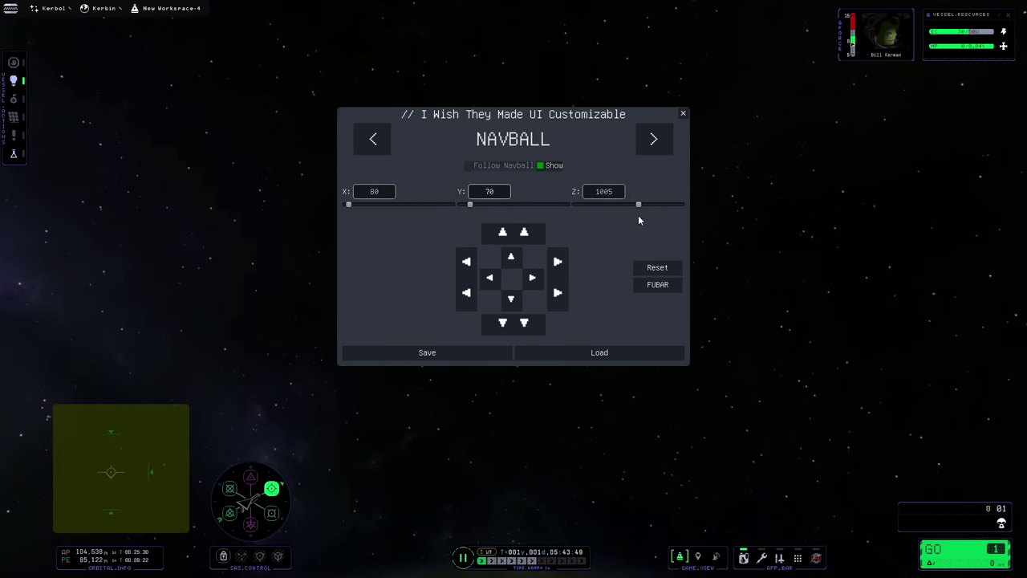
Push the NAVBALL's Z depth further, reset the group, raise the navball and save.
click(374, 140)
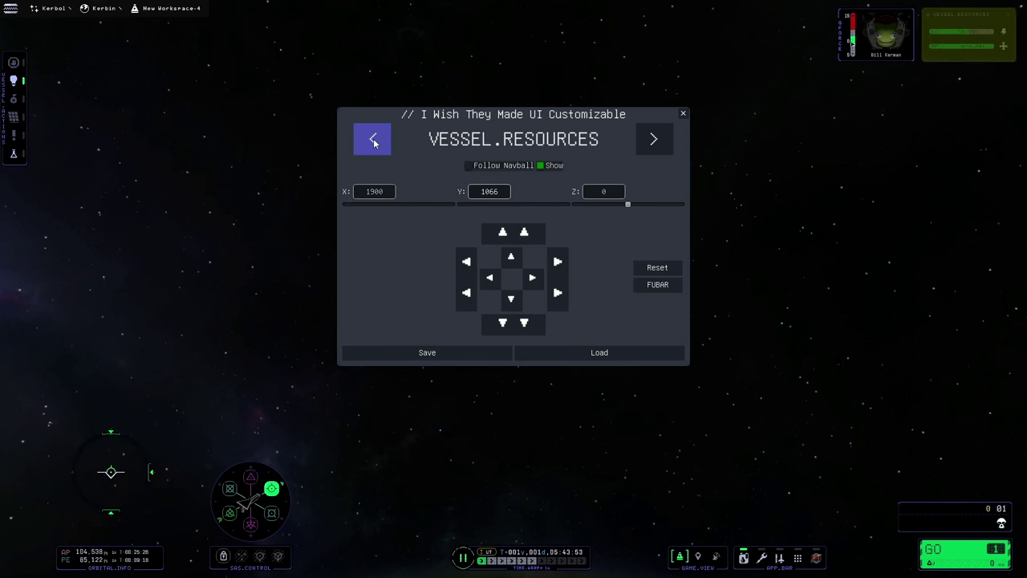
click(655, 139)
drag(632, 205, 648, 203)
click(657, 267)
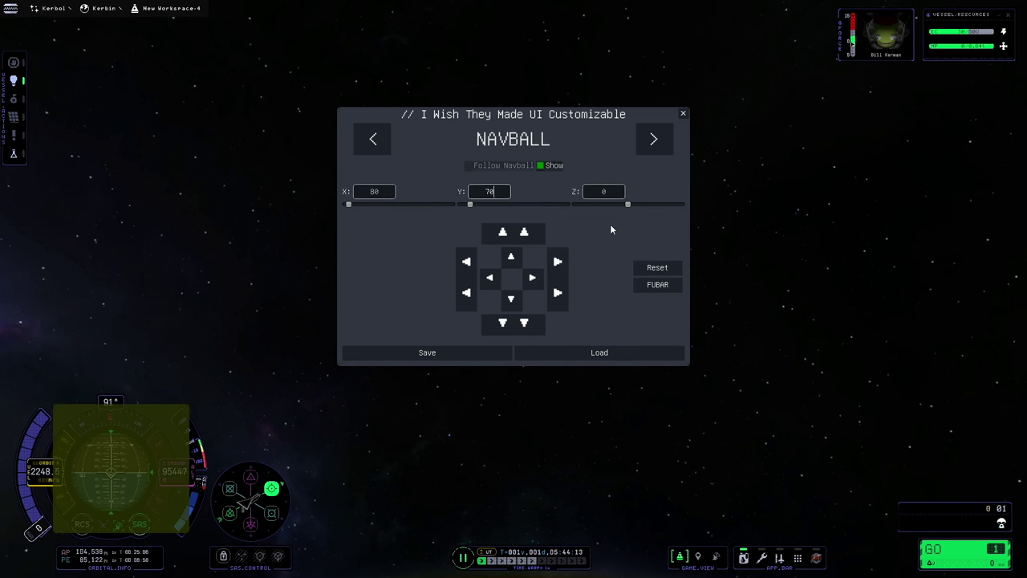
click(518, 233)
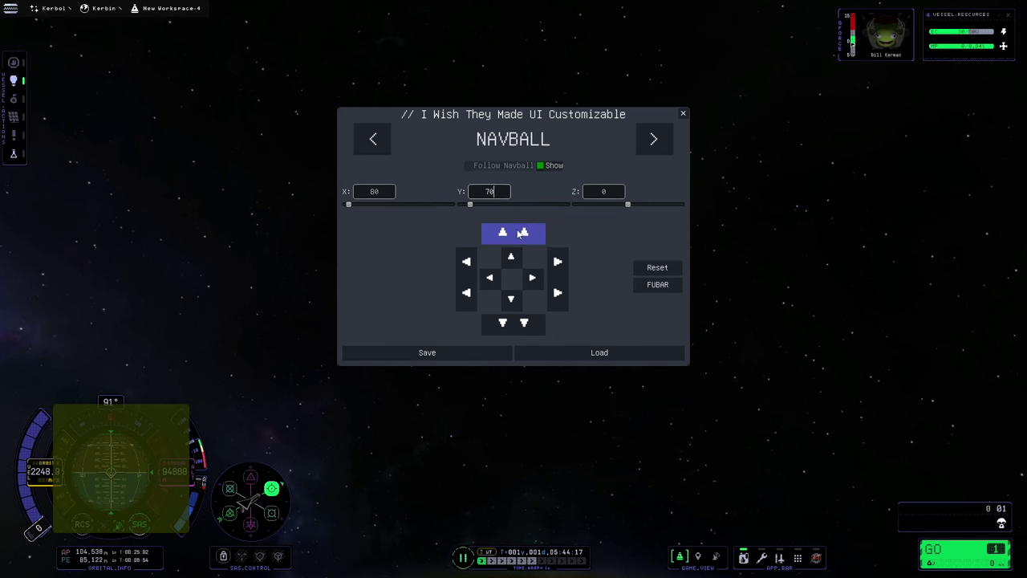
click(426, 353)
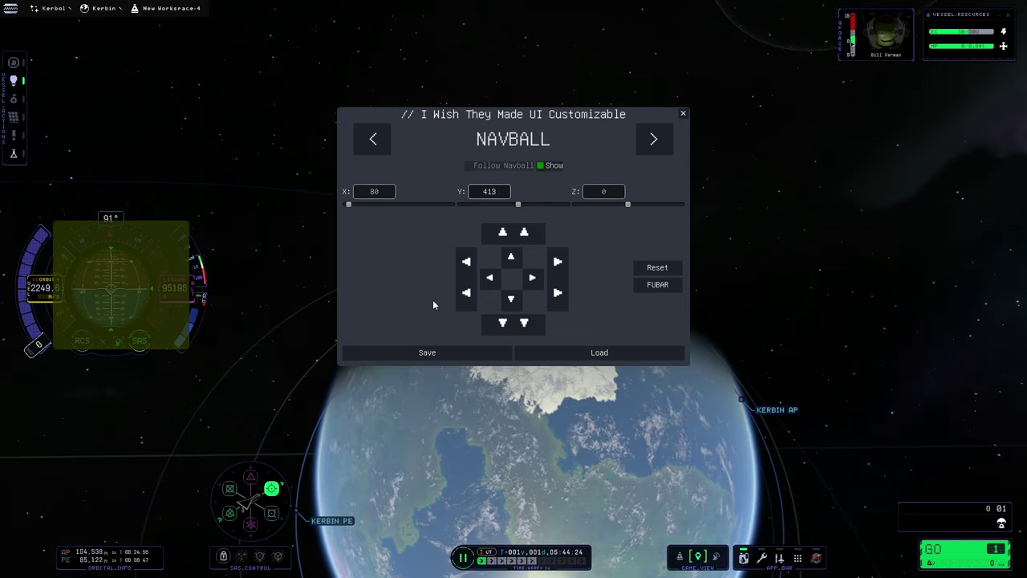
Reset the navball again in flight view and save it at X 80, Y 70, Z 0.
click(657, 267)
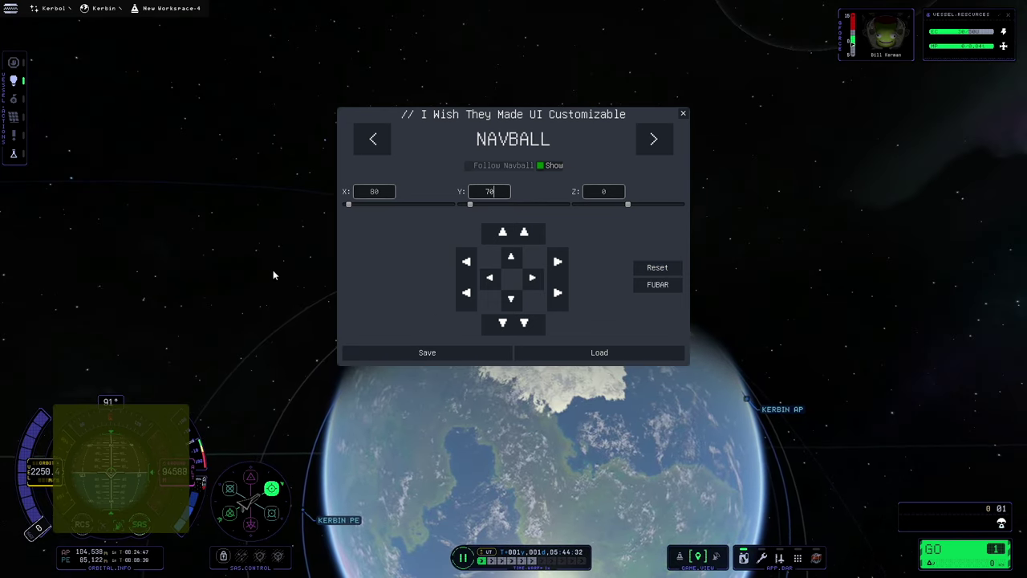
key(m)
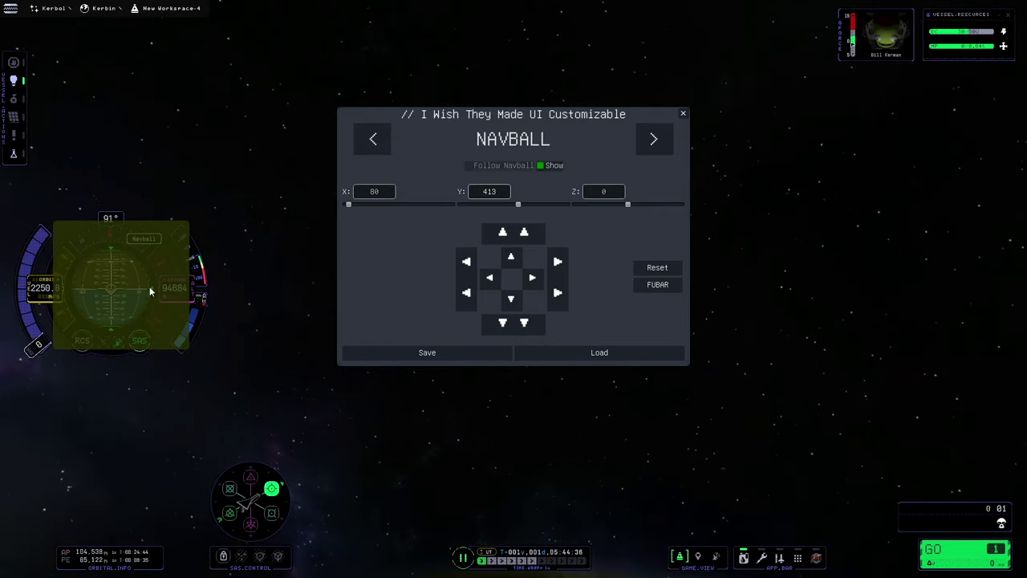
click(657, 267)
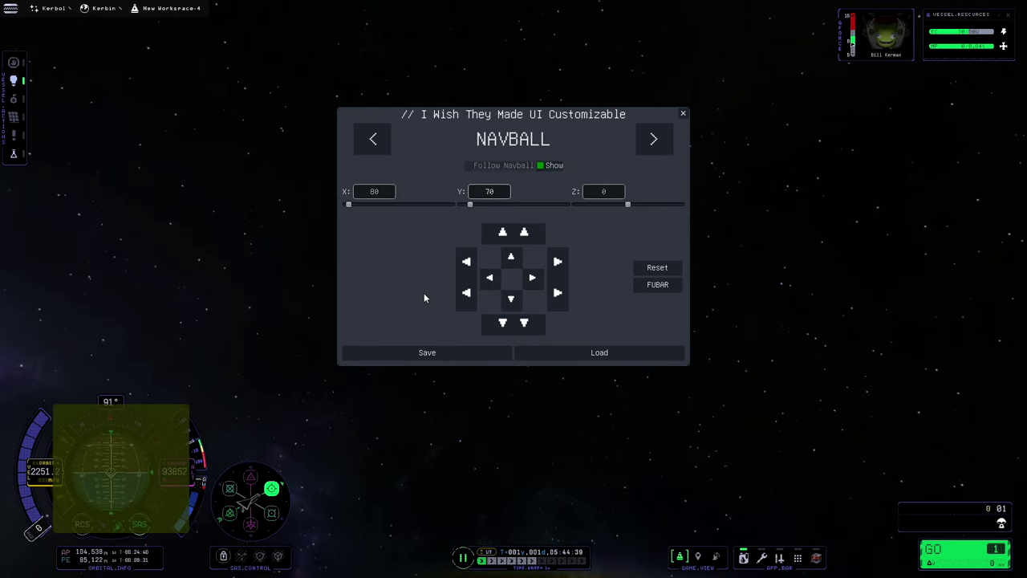
click(416, 352)
Reset the NAVBALL group and raise the navball with the up arrows toward Y 413.
key(m)
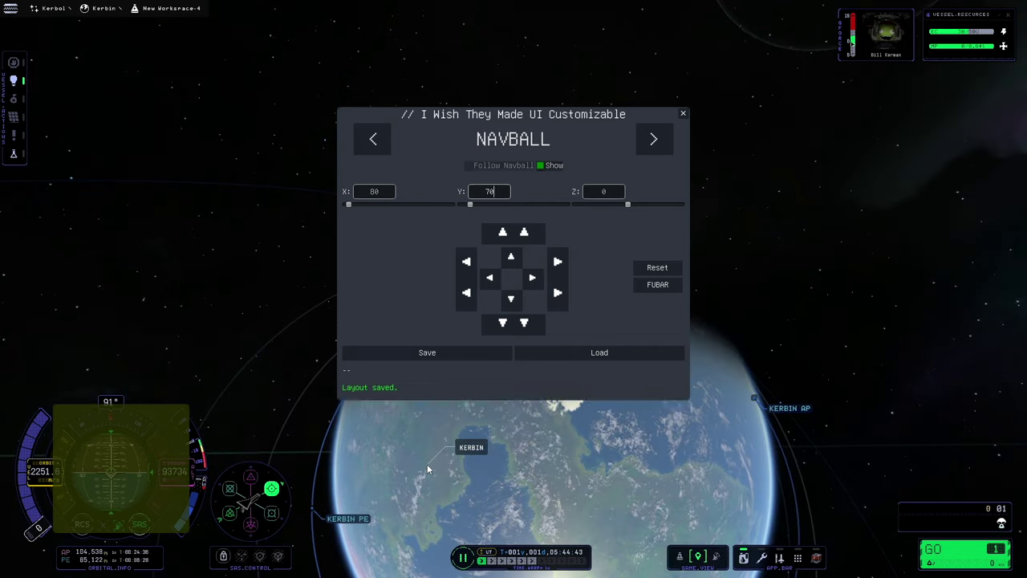
key(m)
click(654, 268)
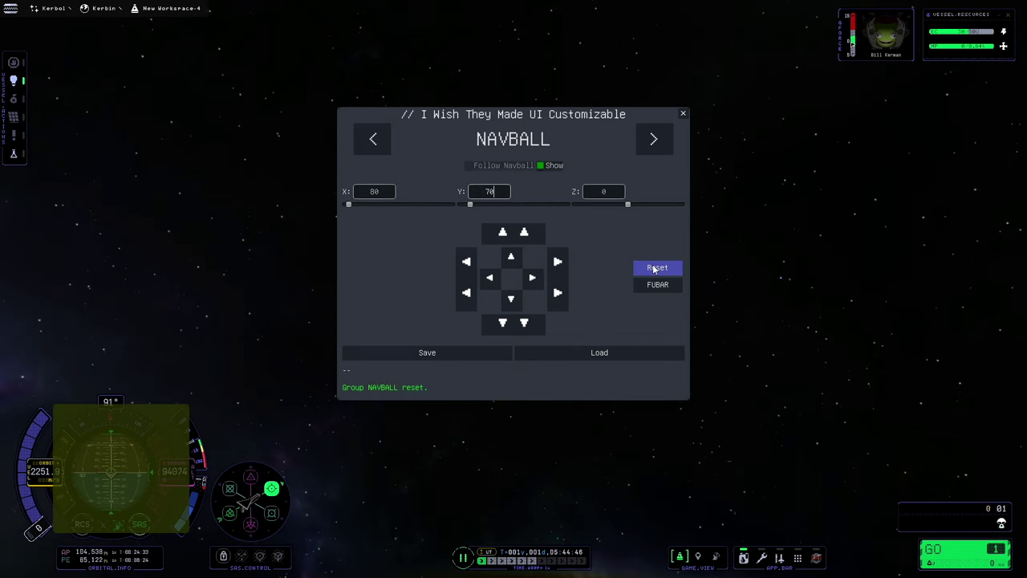
click(518, 232)
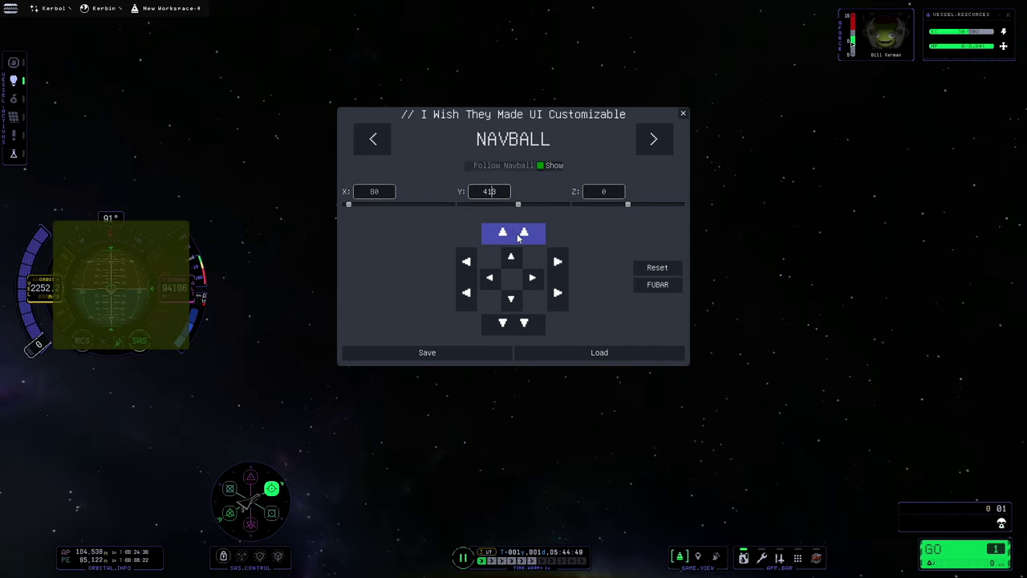
click(450, 352)
key(m)
key(m)
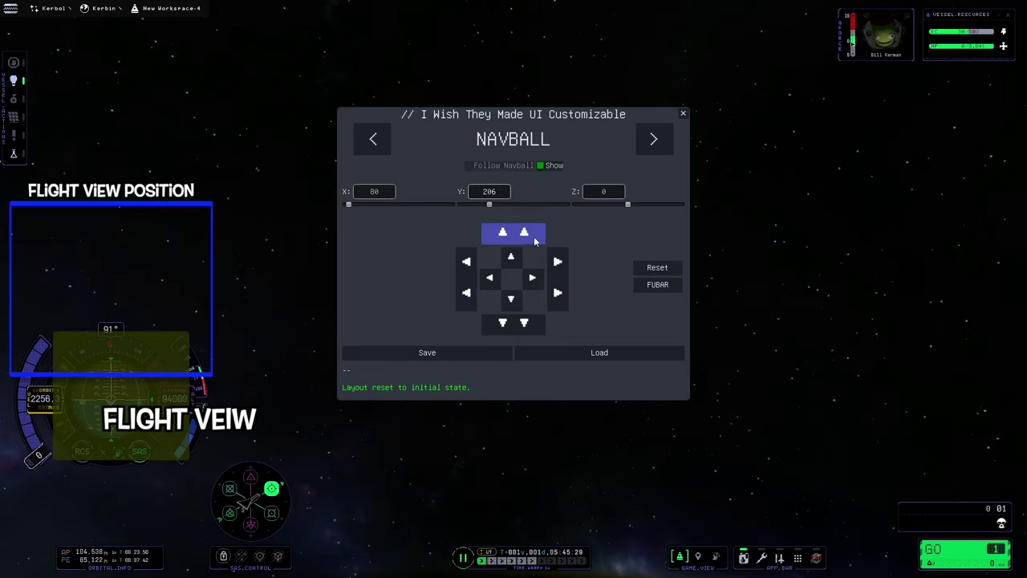
Save the raised navball, then give it a separate map-view position at X 432.
click(423, 354)
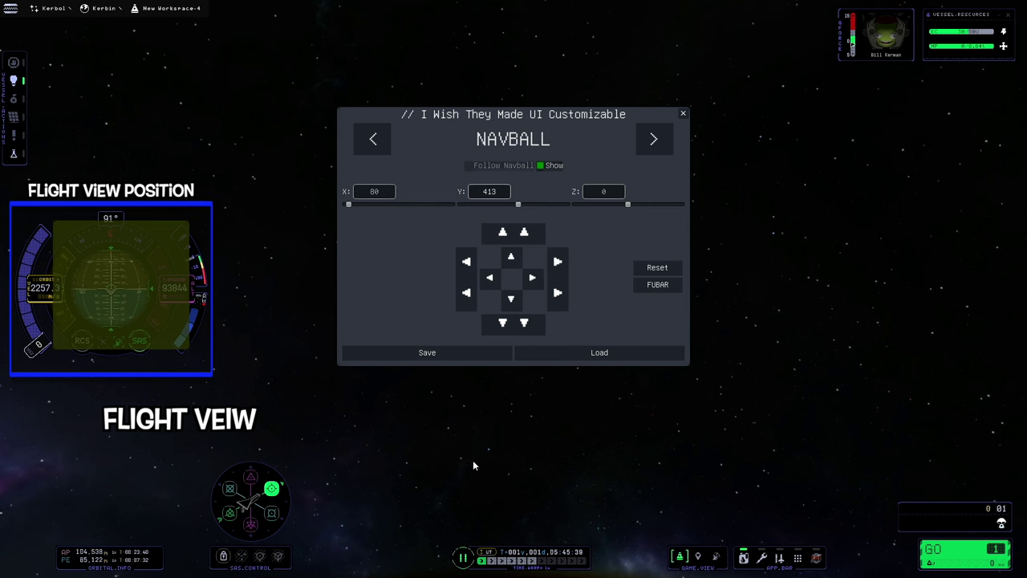
key(m)
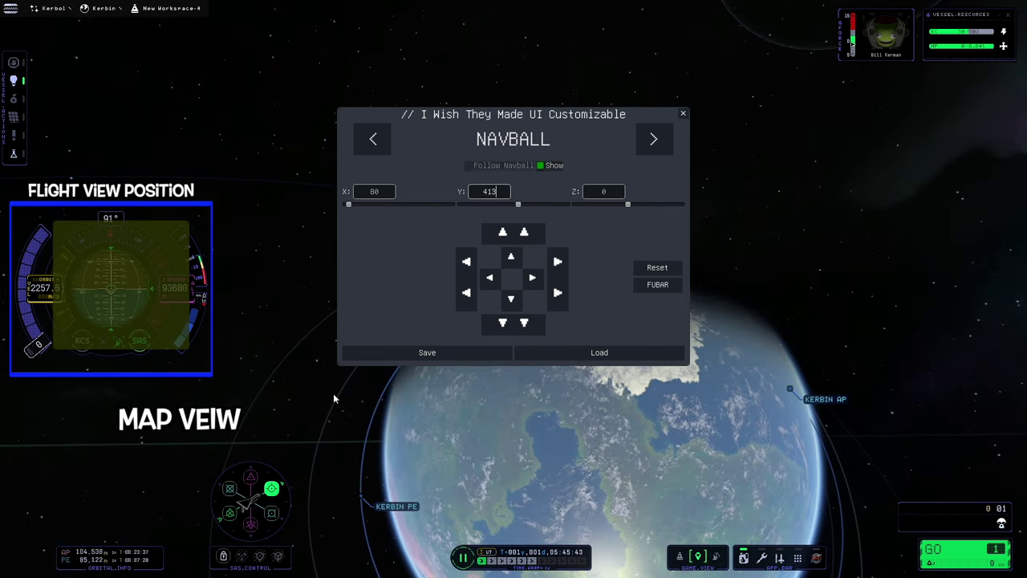
click(557, 277)
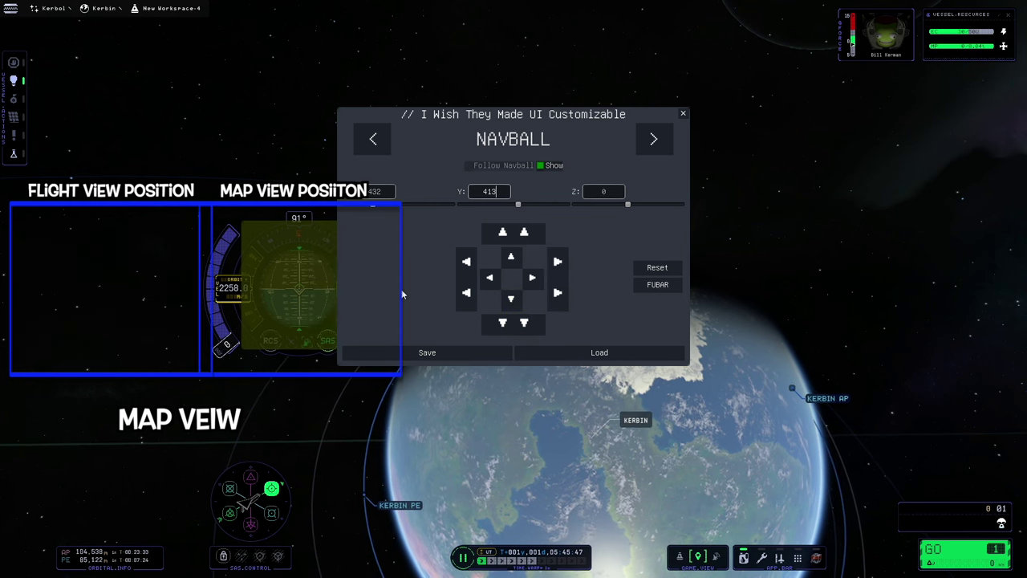
key(m)
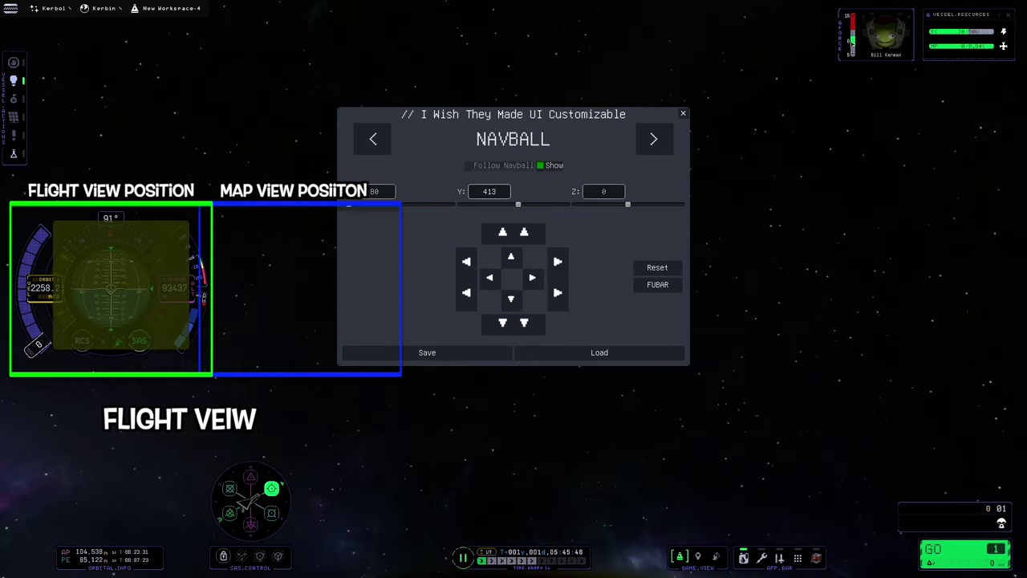
click(674, 271)
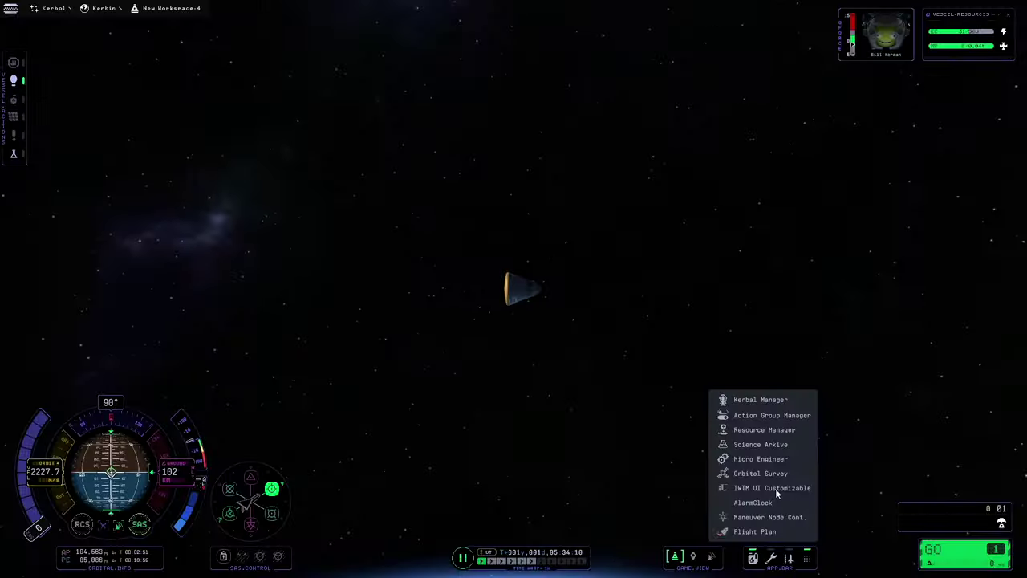
Open and close the customization panel, then quit the game from the pause menu.
click(775, 487)
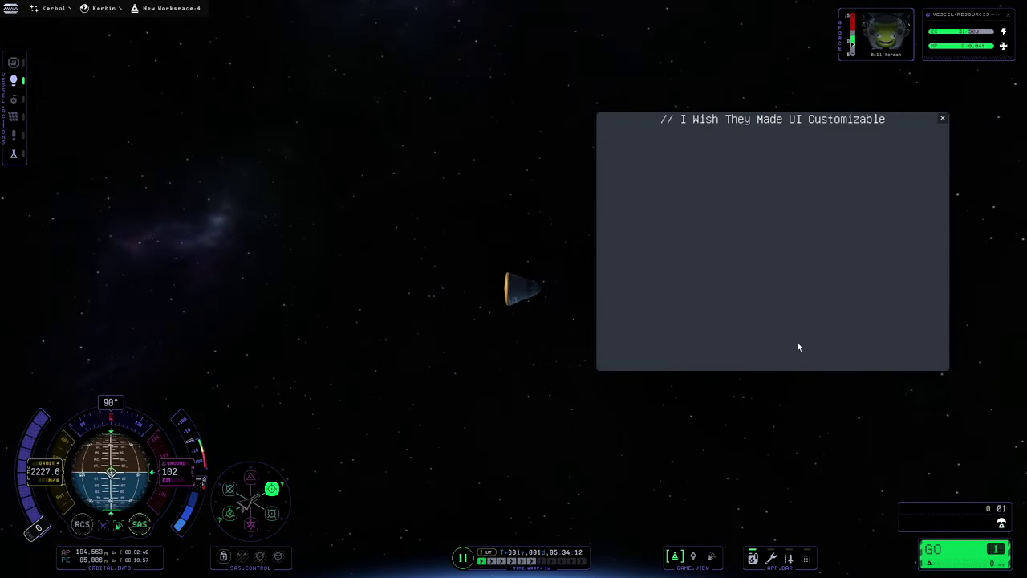
click(945, 119)
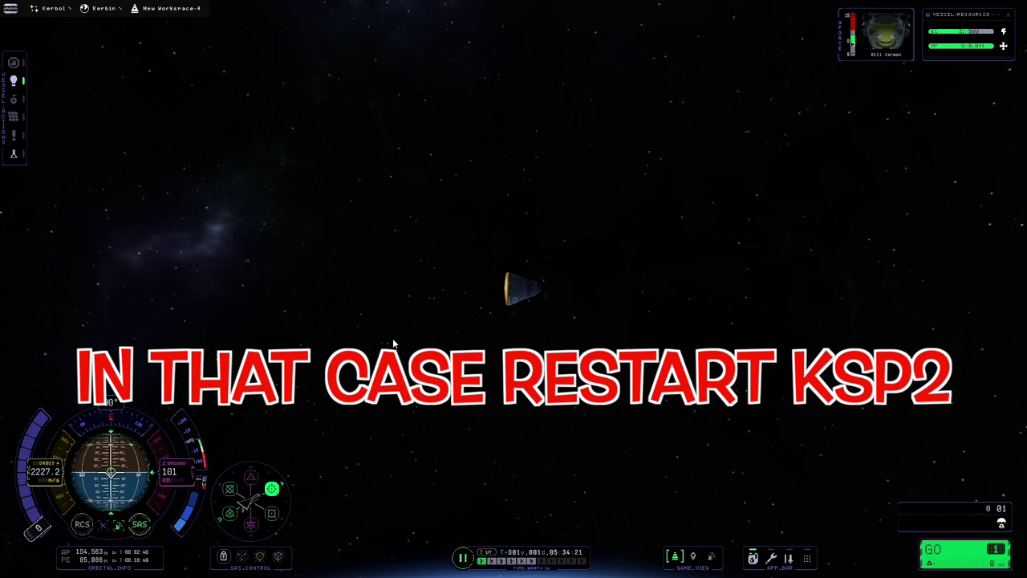
key(Escape)
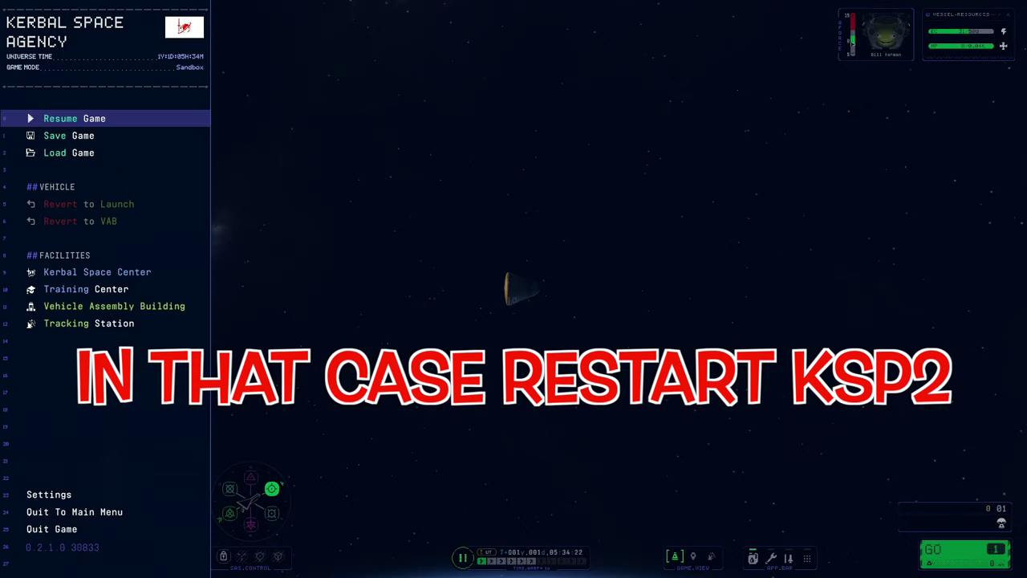
click(61, 530)
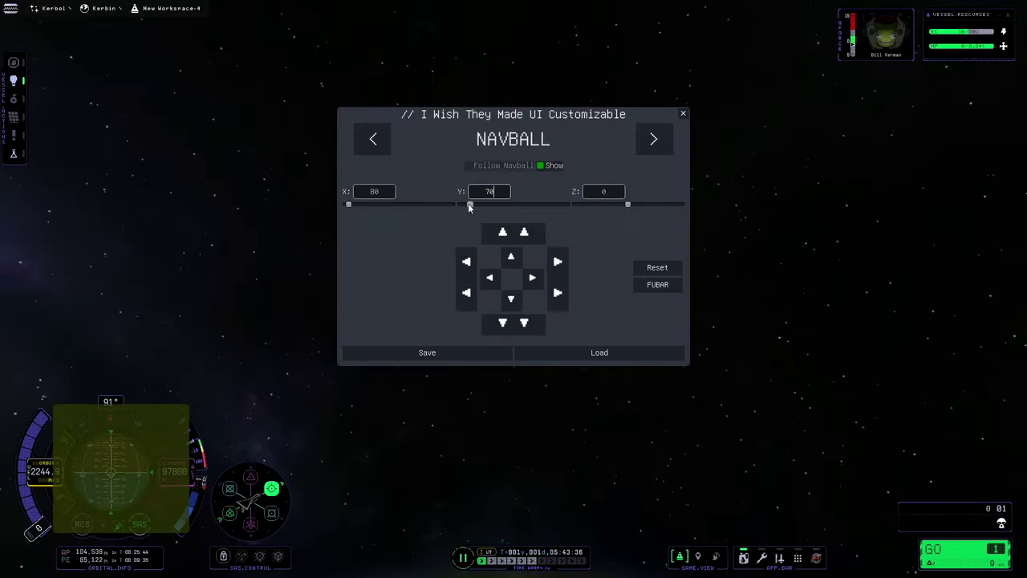